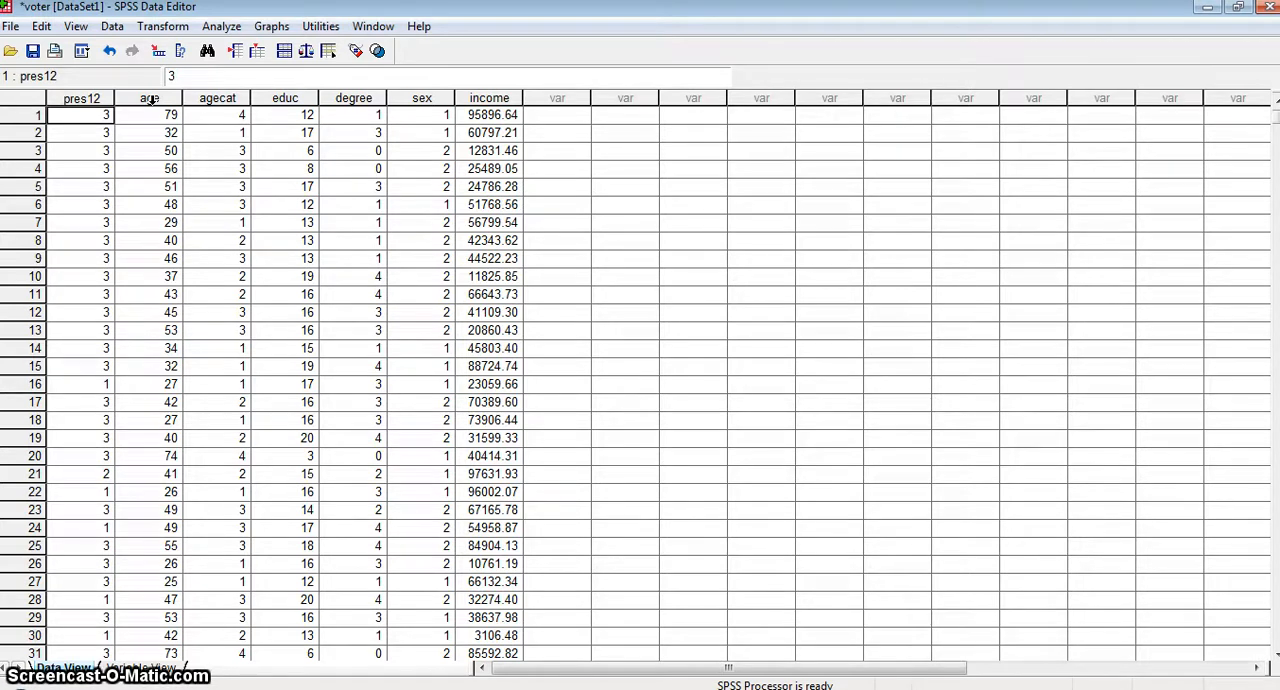
Start an Explore analysis and add age as the dependent variable.
click(221, 27)
mouse_move(300, 69)
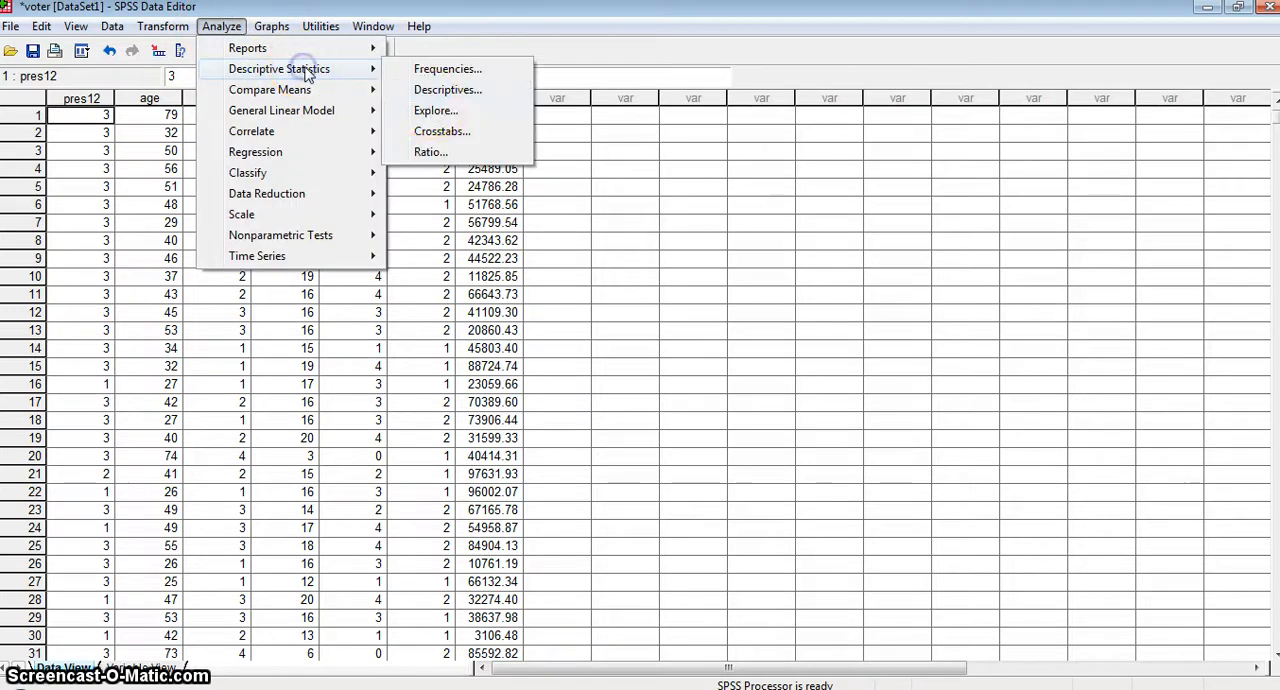
click(433, 110)
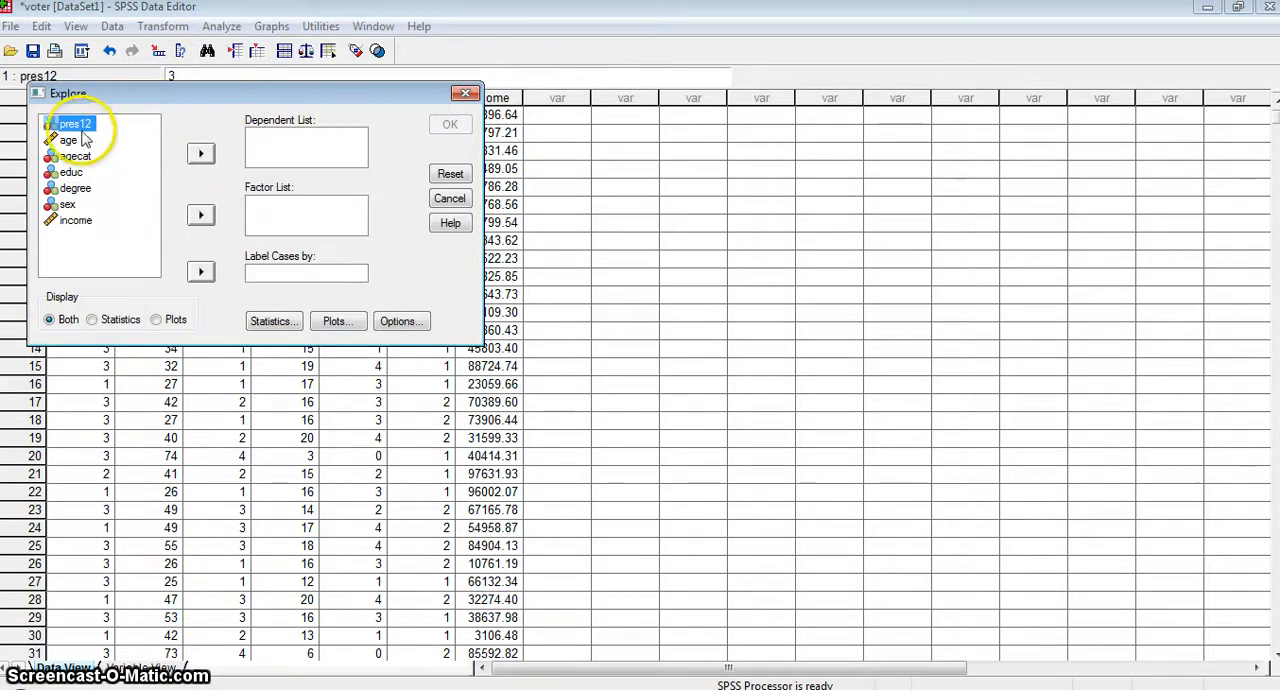
click(58, 141)
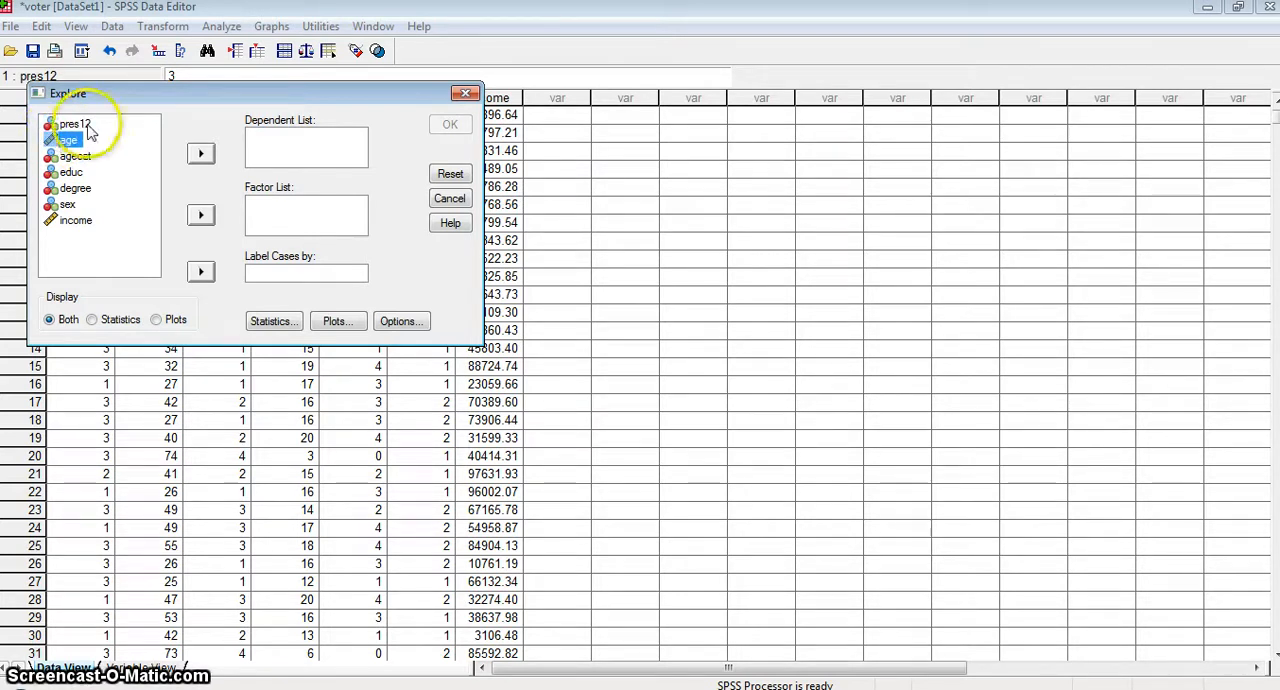
click(201, 153)
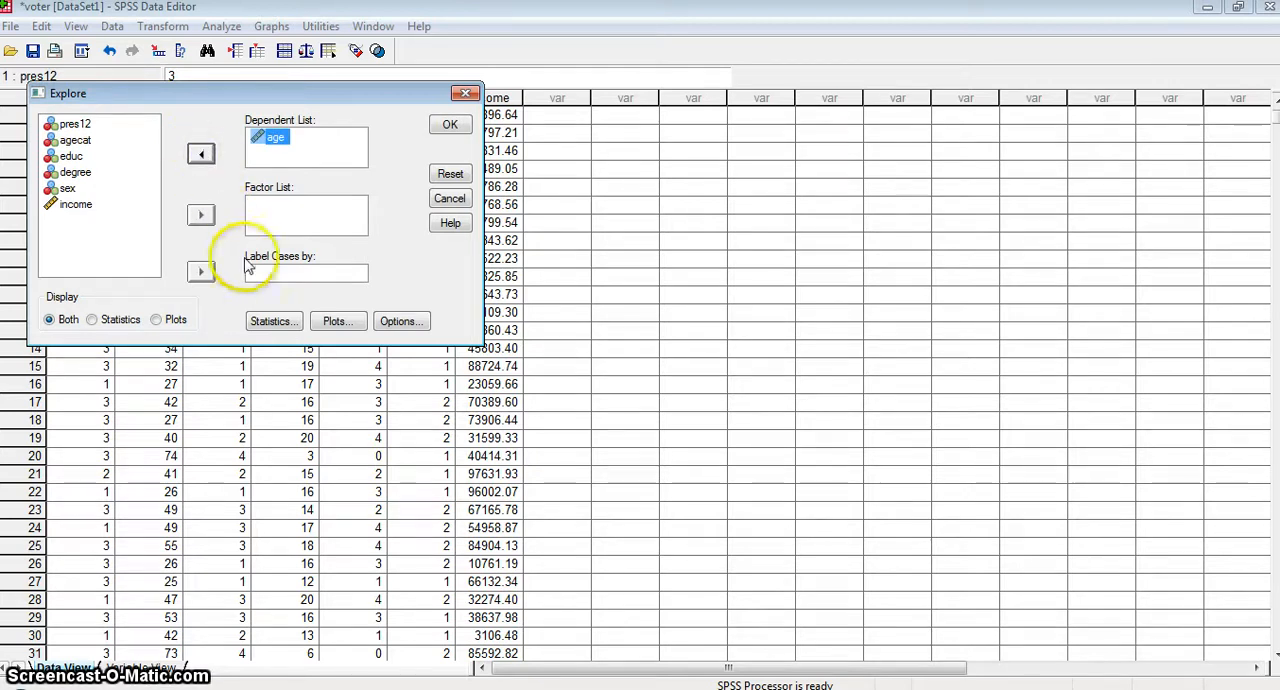
Run the Explore analysis of age with a 90% confidence interval for the mean, displaying statistics only.
click(285, 326)
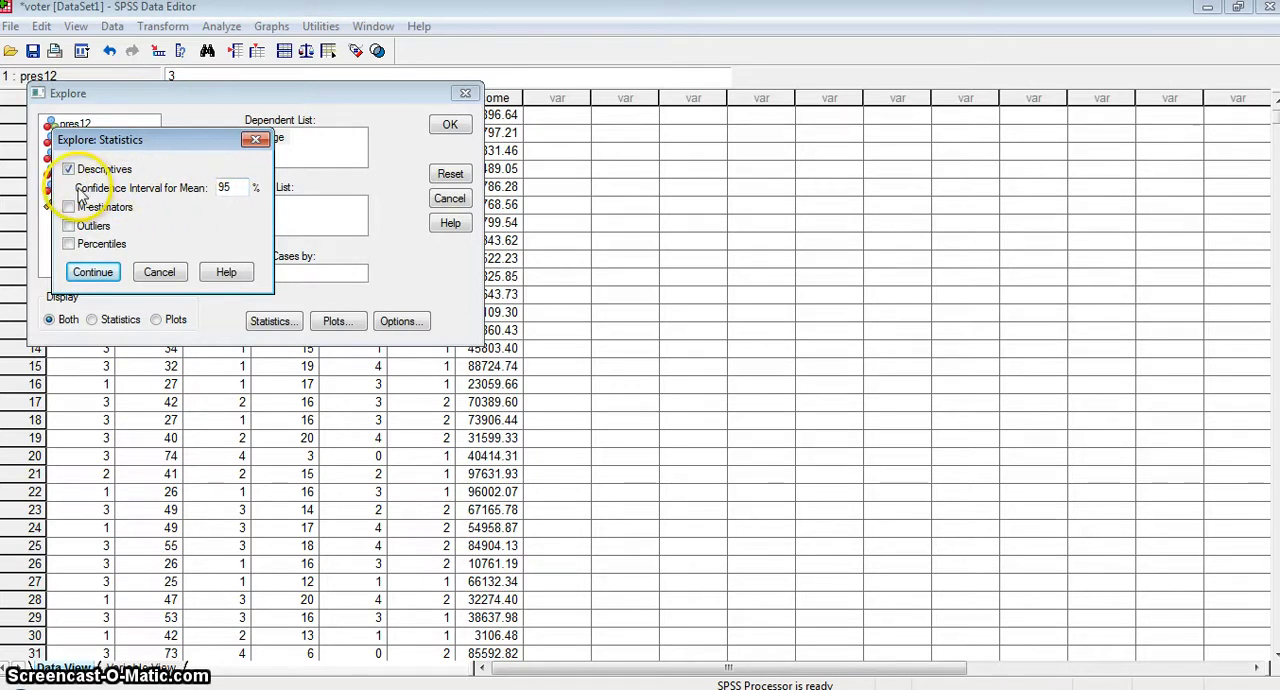
click(225, 183)
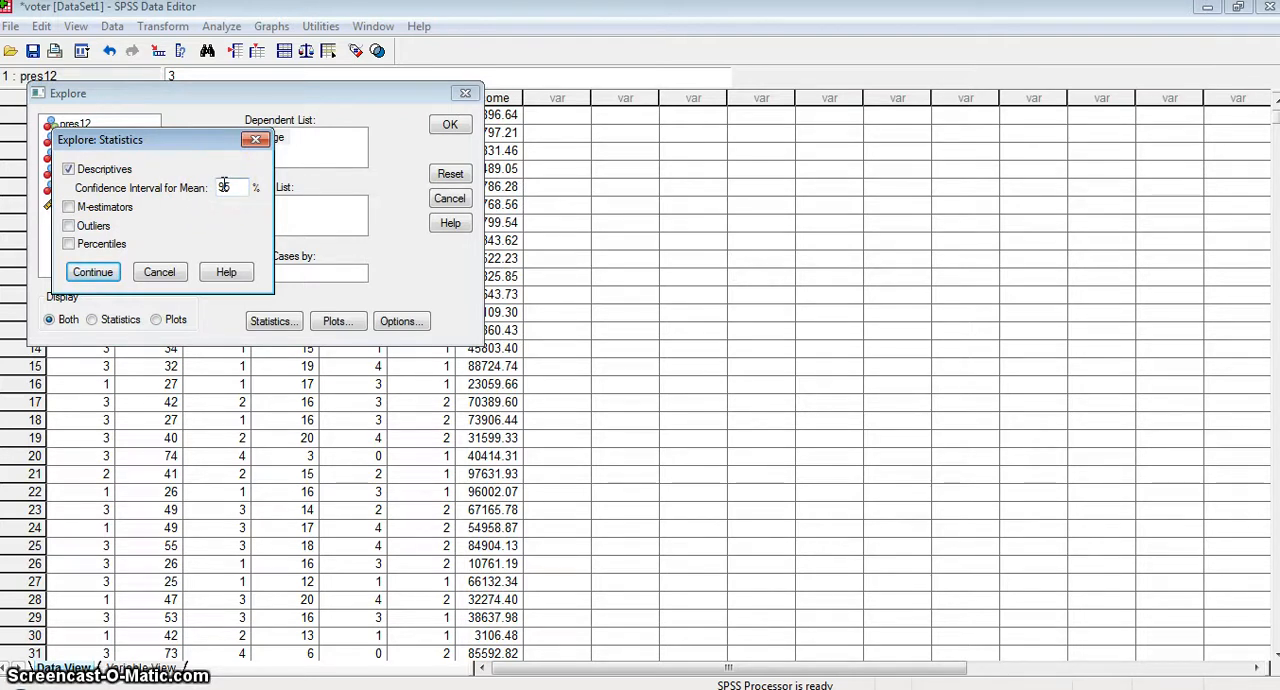
double_click(239, 189)
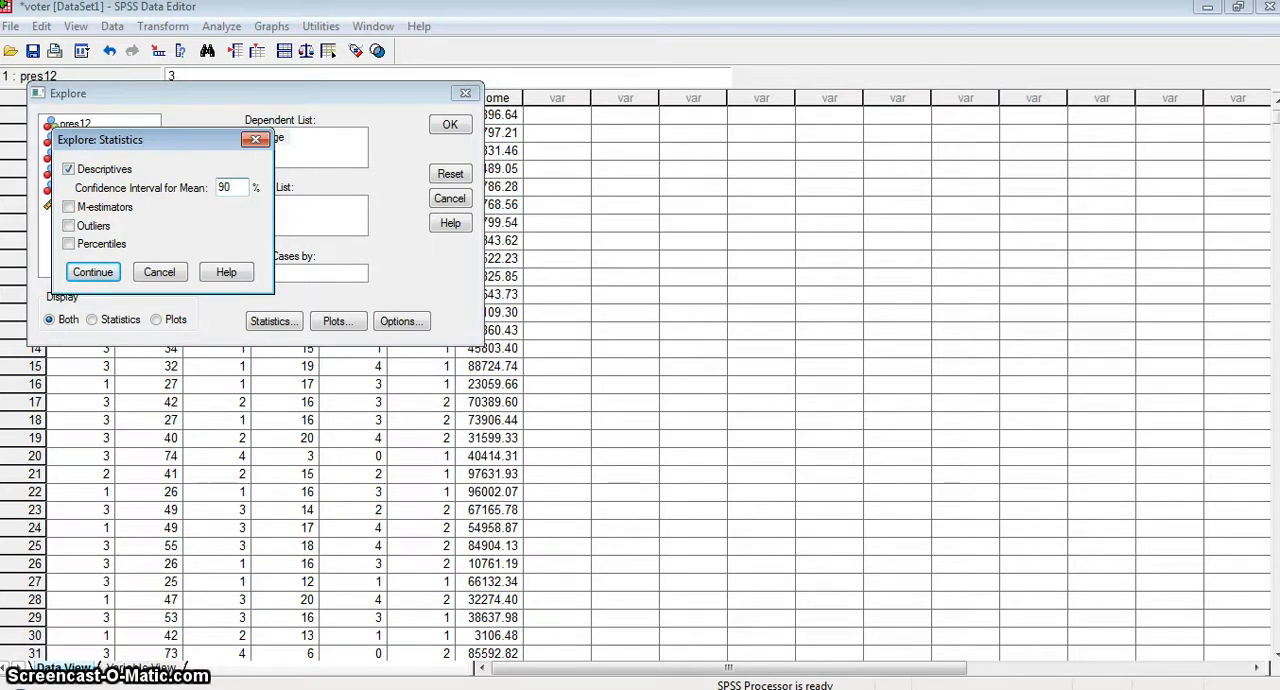
click(93, 272)
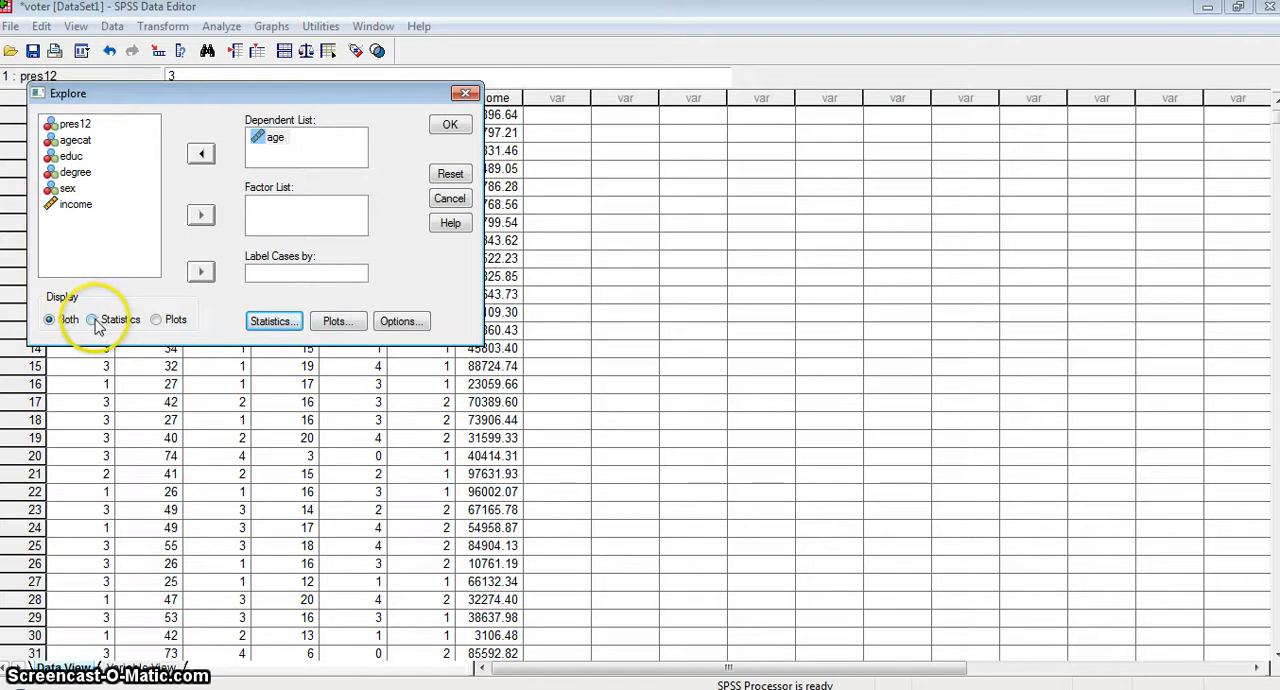
click(94, 321)
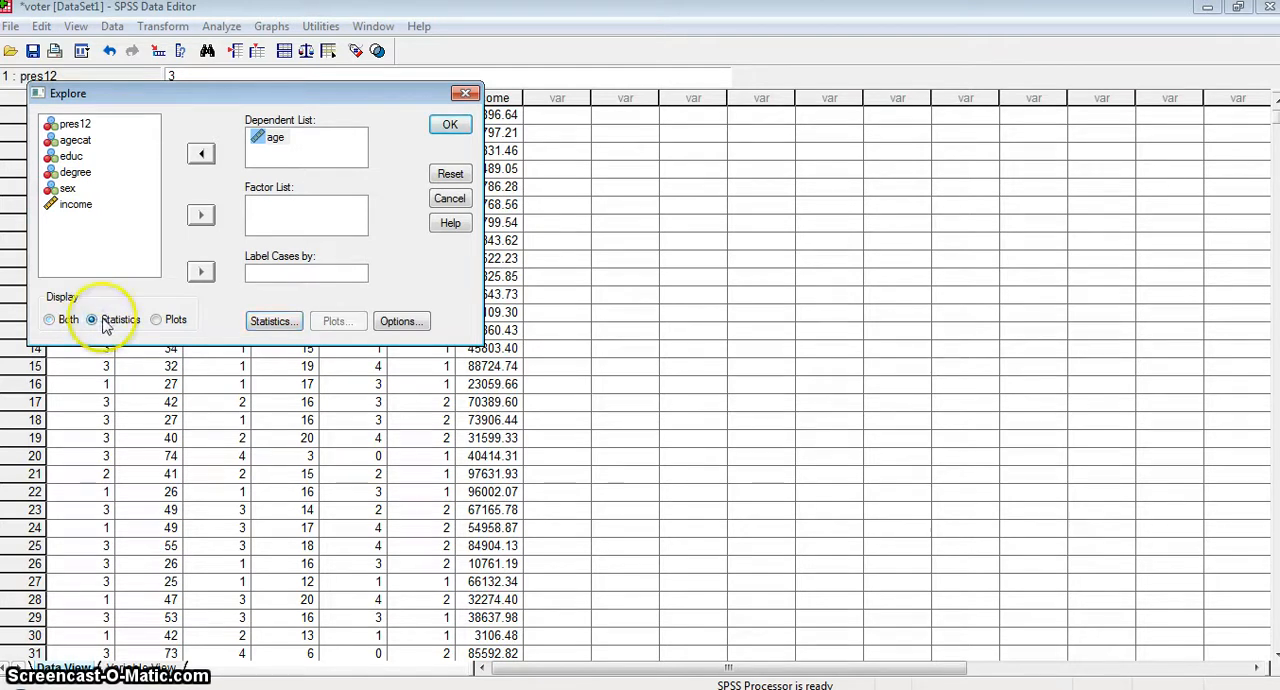
click(449, 124)
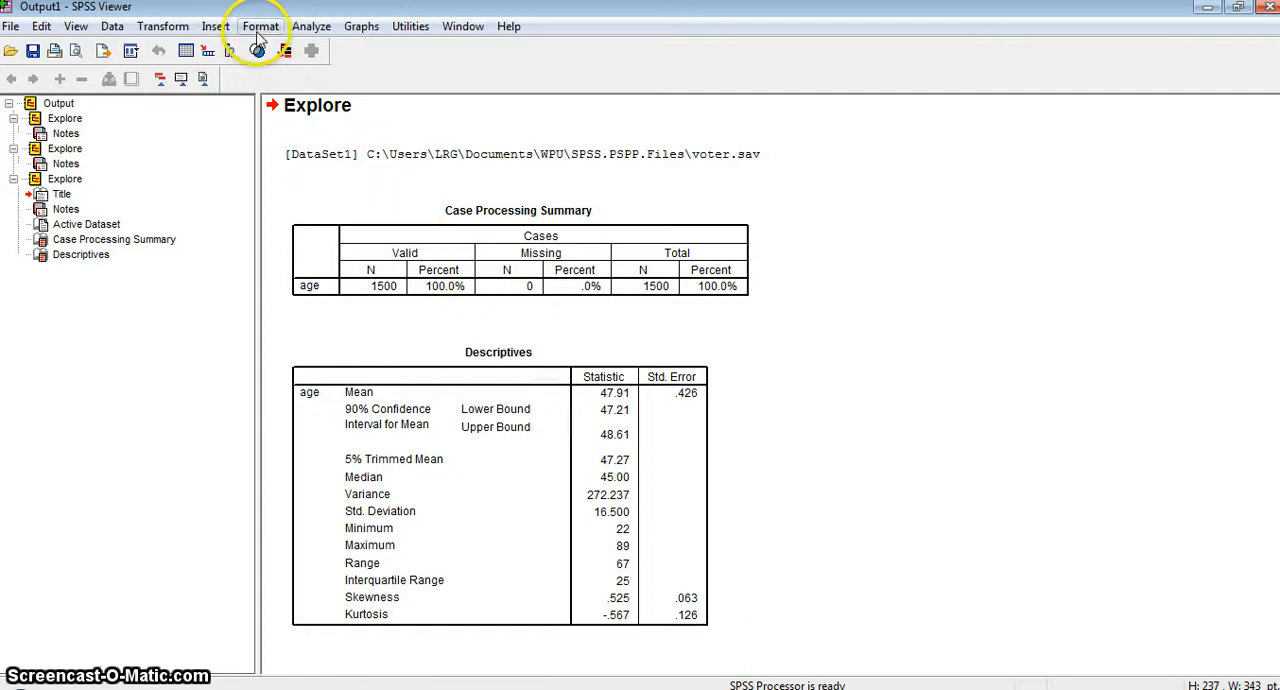
Rerun the Explore analysis of age with the confidence interval for the mean set to 95%.
click(303, 32)
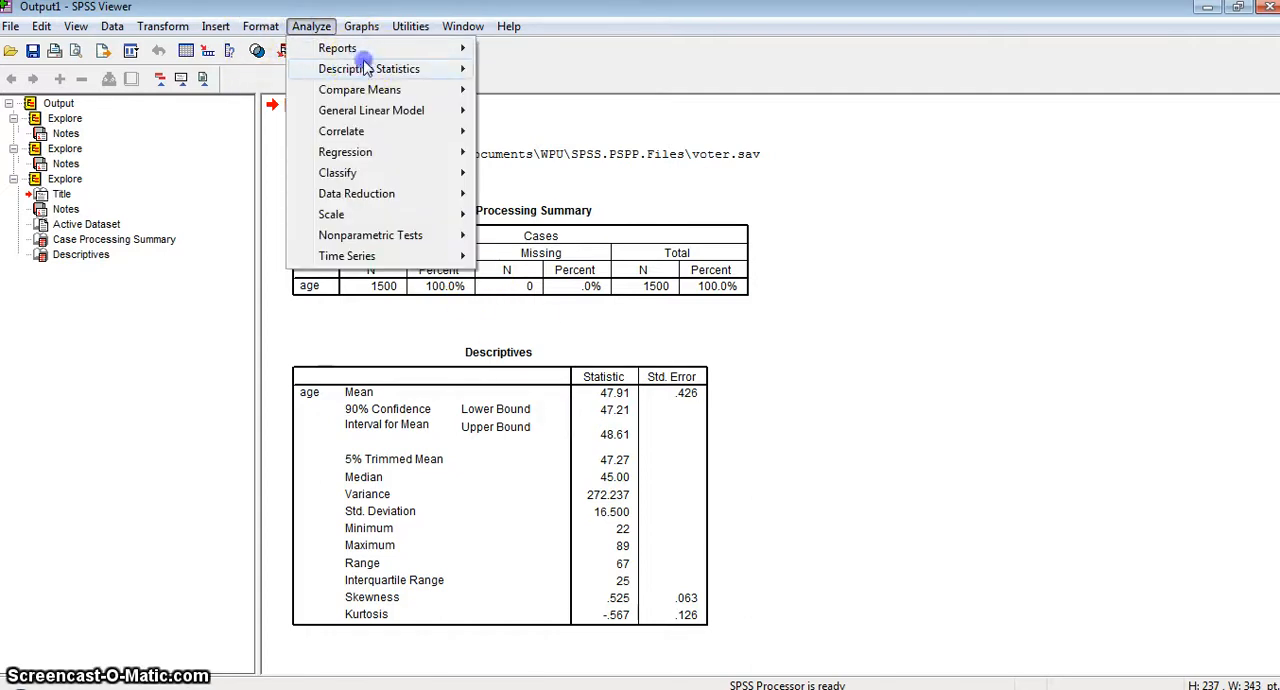
mouse_move(385, 66)
click(515, 110)
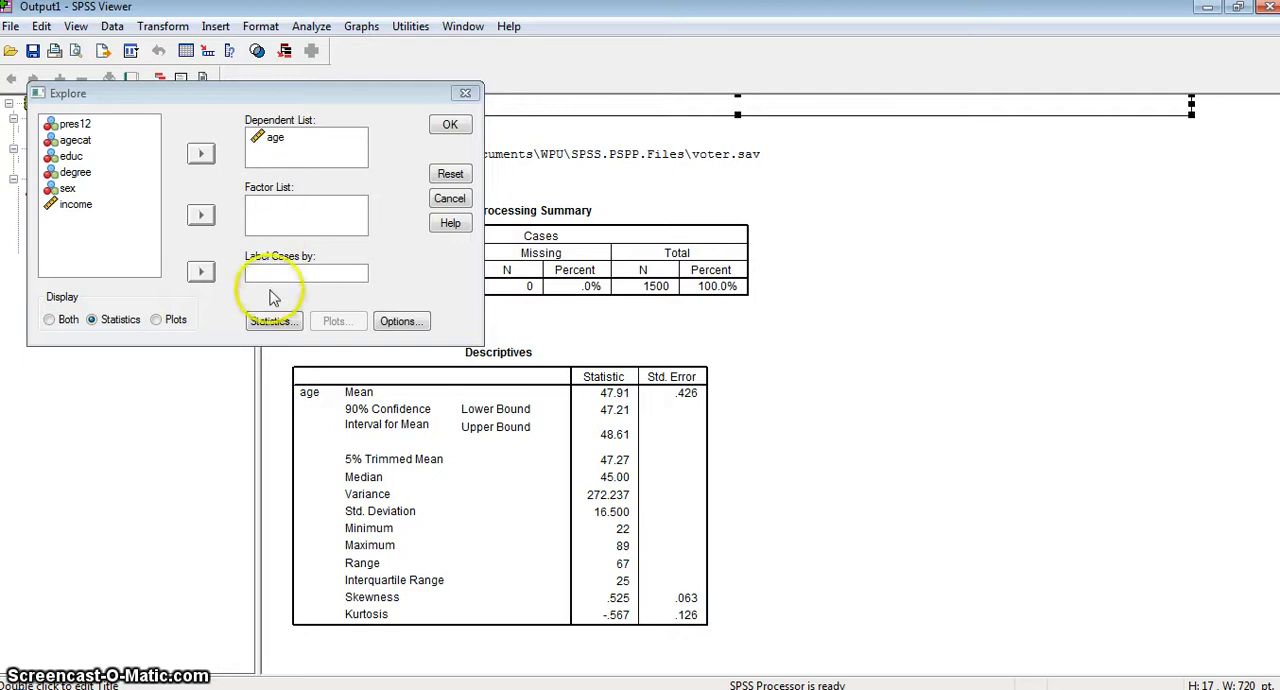
click(272, 321)
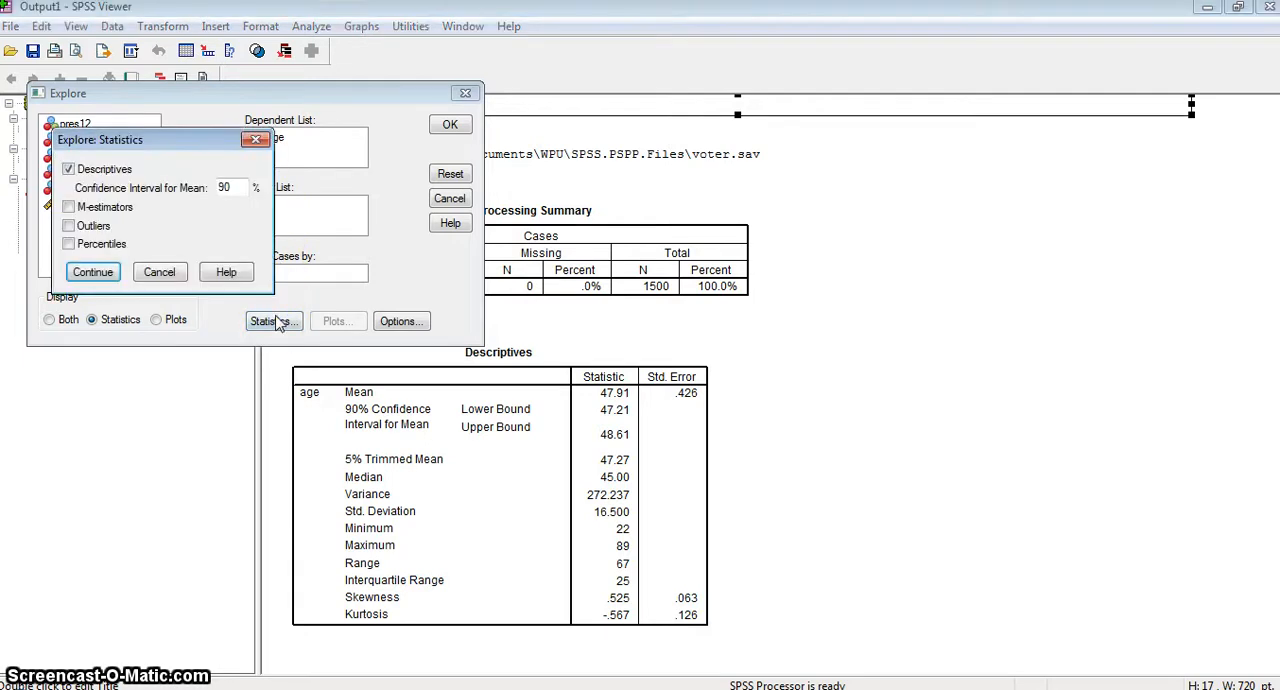
double_click(229, 187)
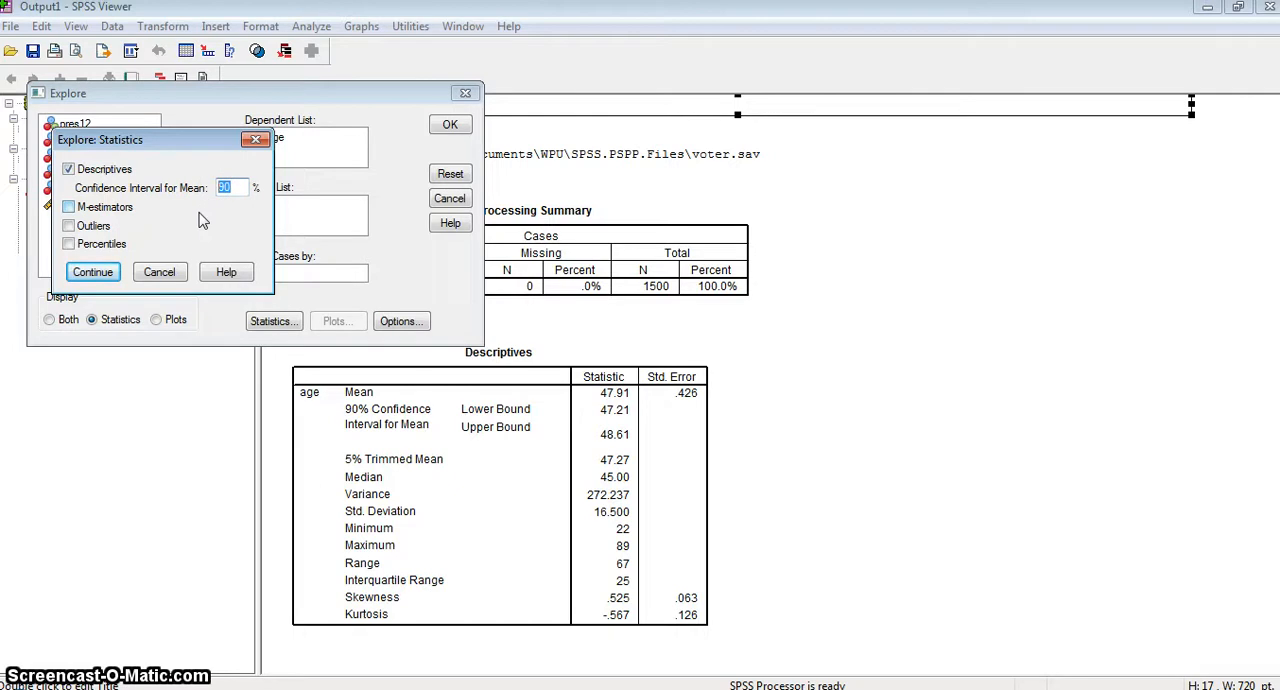
text(95)
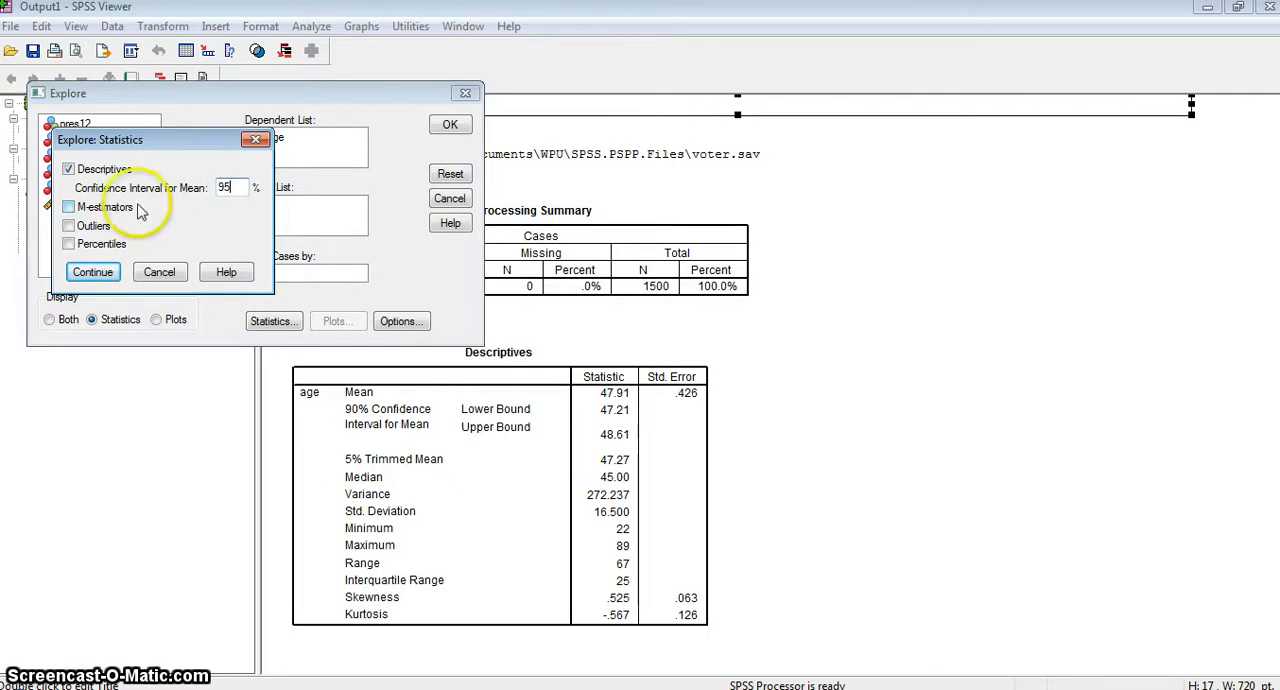
click(92, 272)
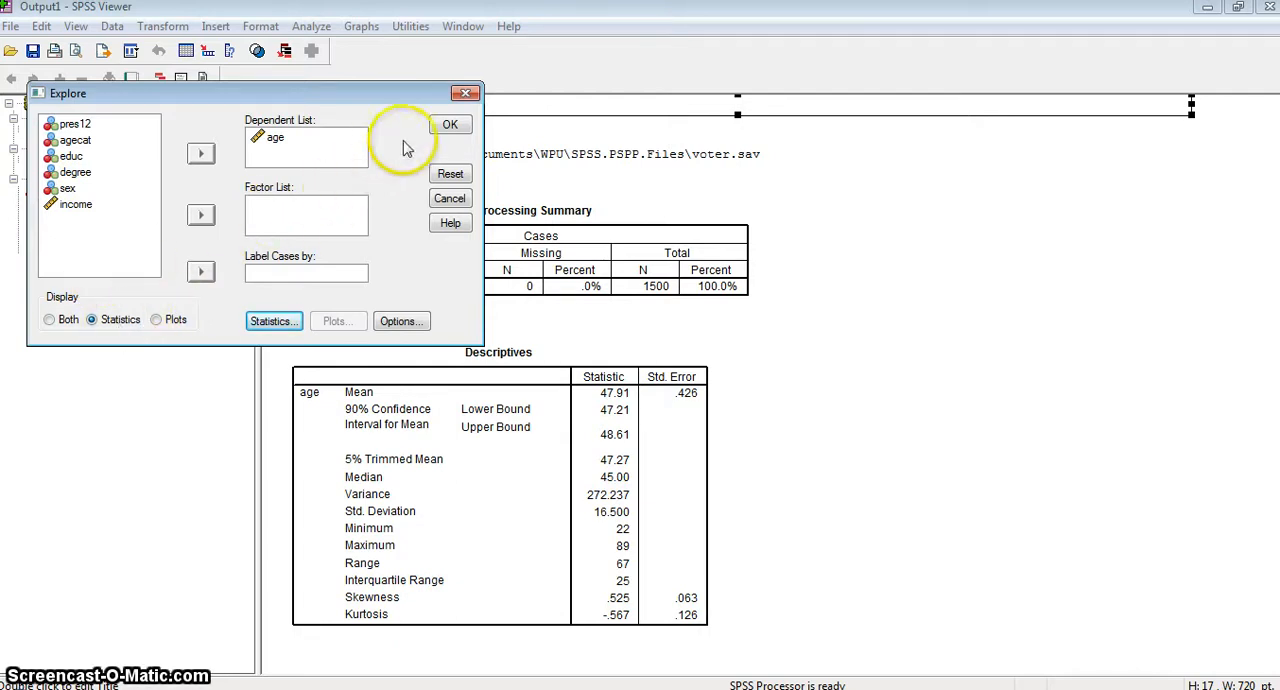
click(446, 124)
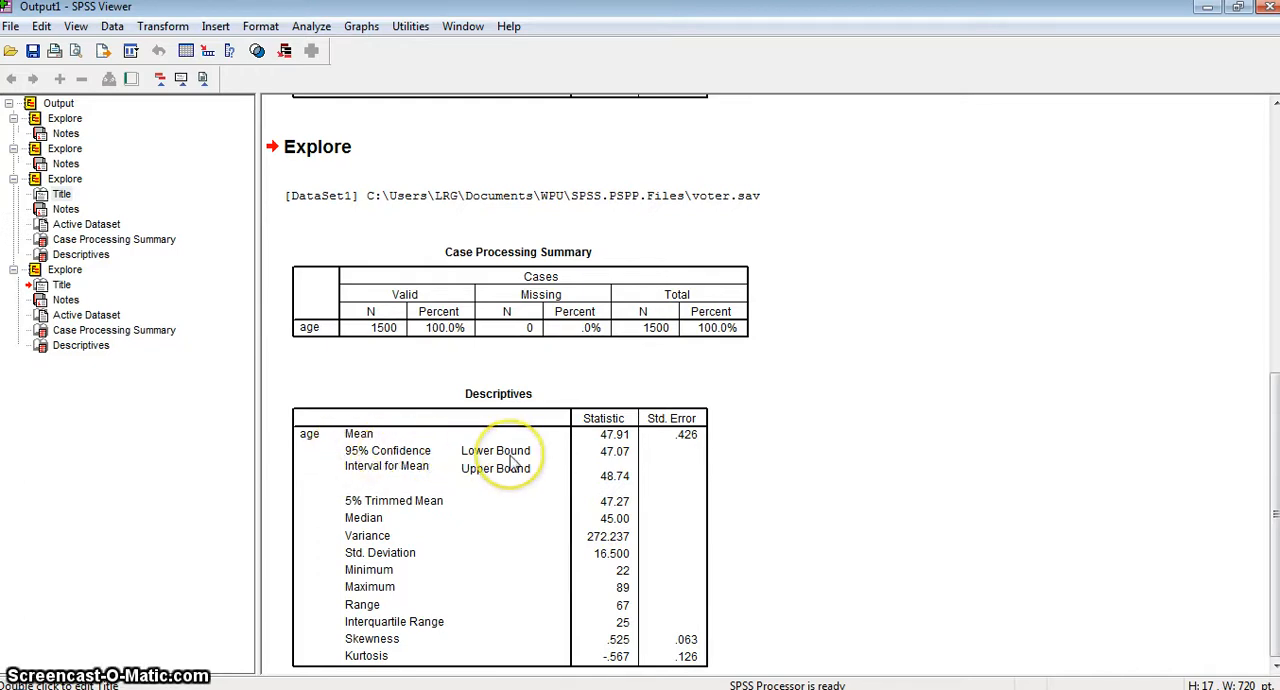
click(604, 455)
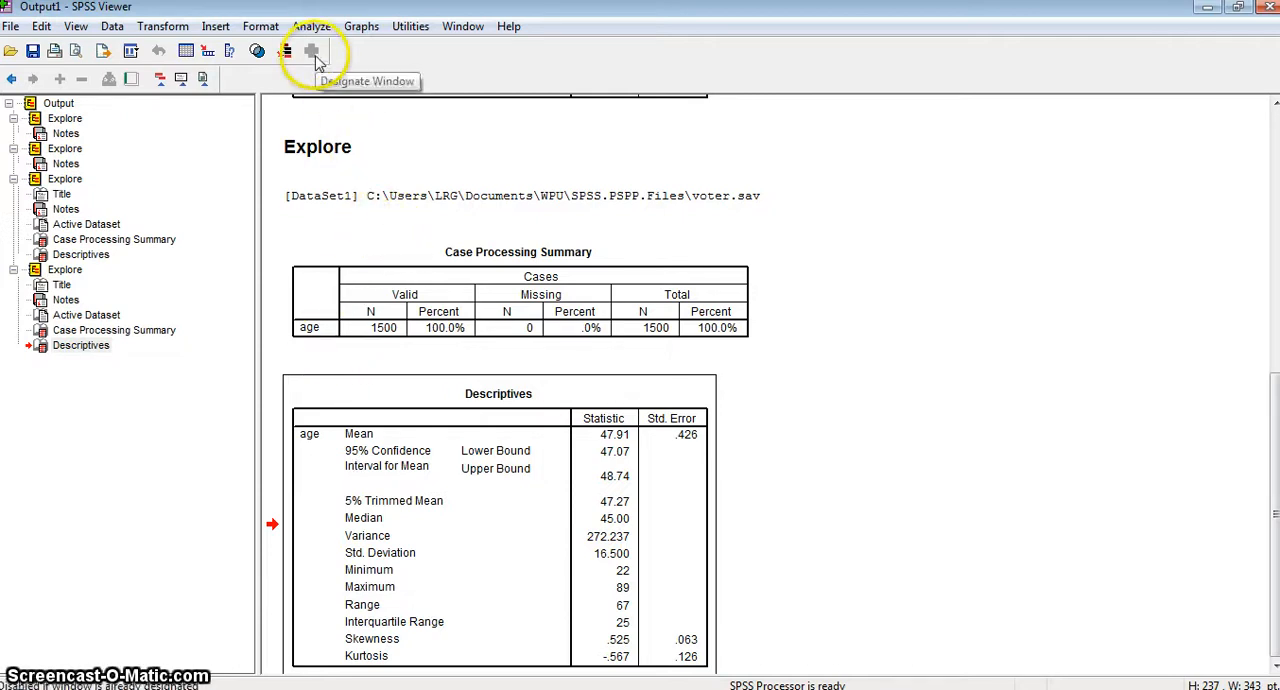
Rerun the Explore analysis of age with the confidence interval for the mean set to 99%.
click(306, 28)
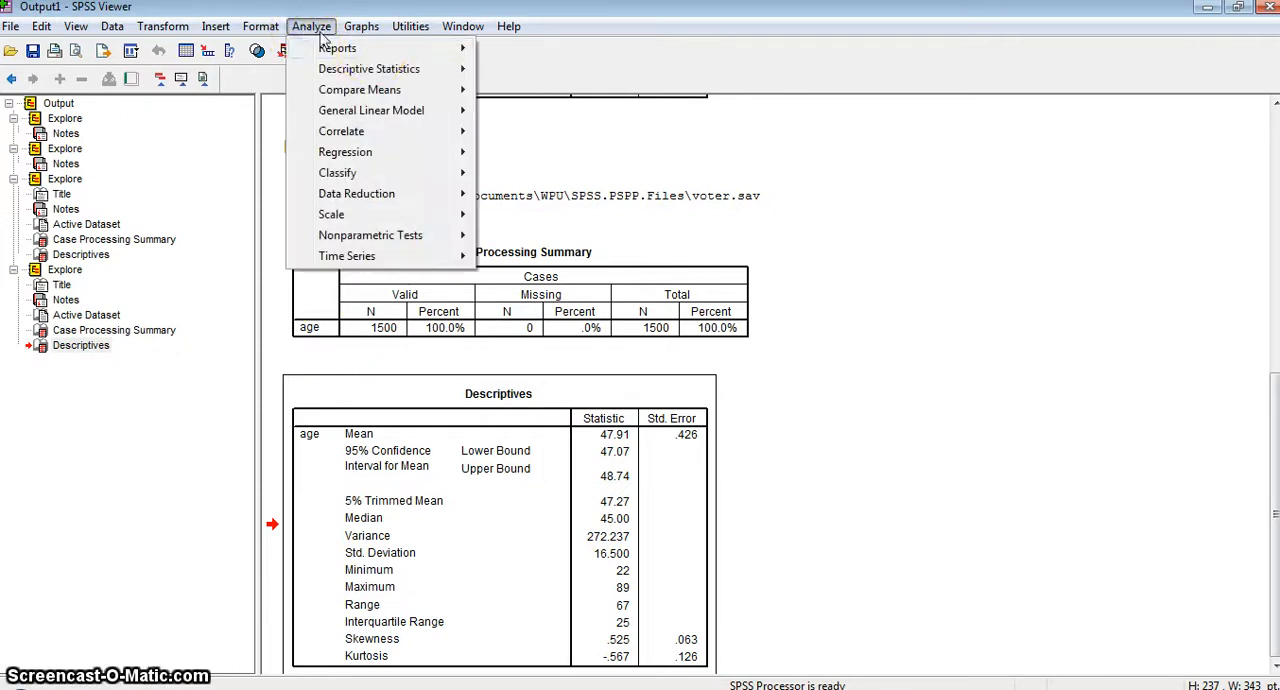
mouse_move(410, 69)
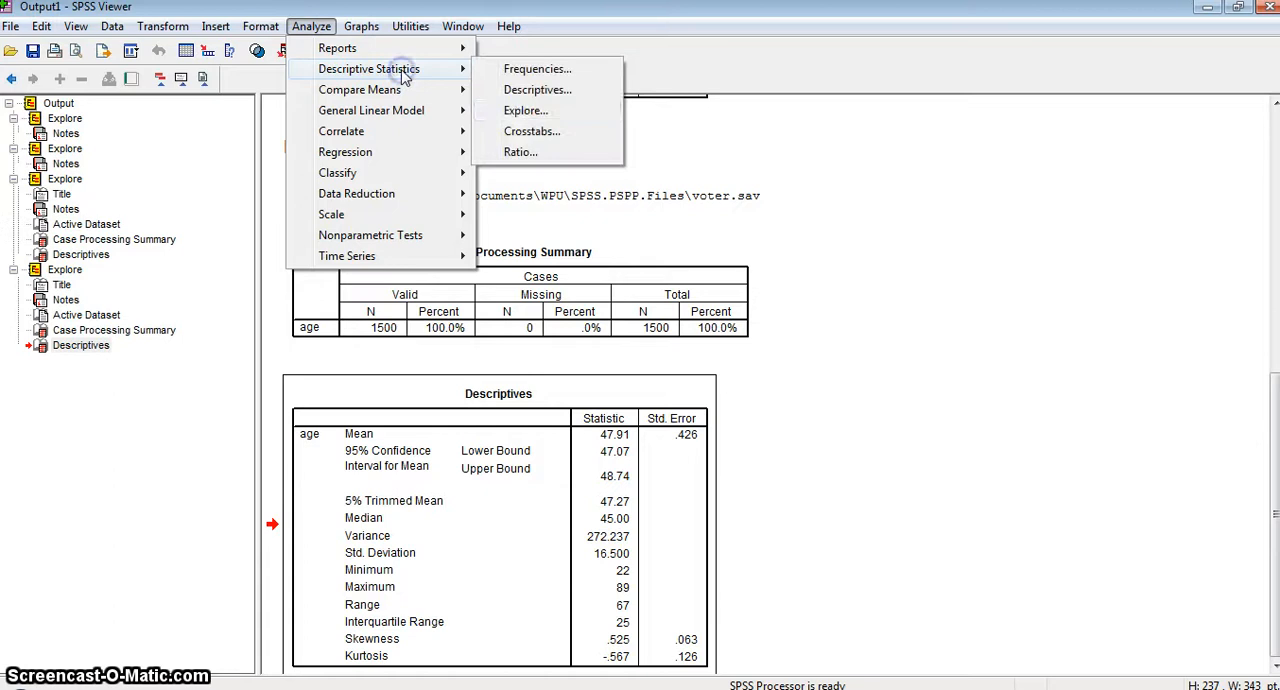
click(513, 111)
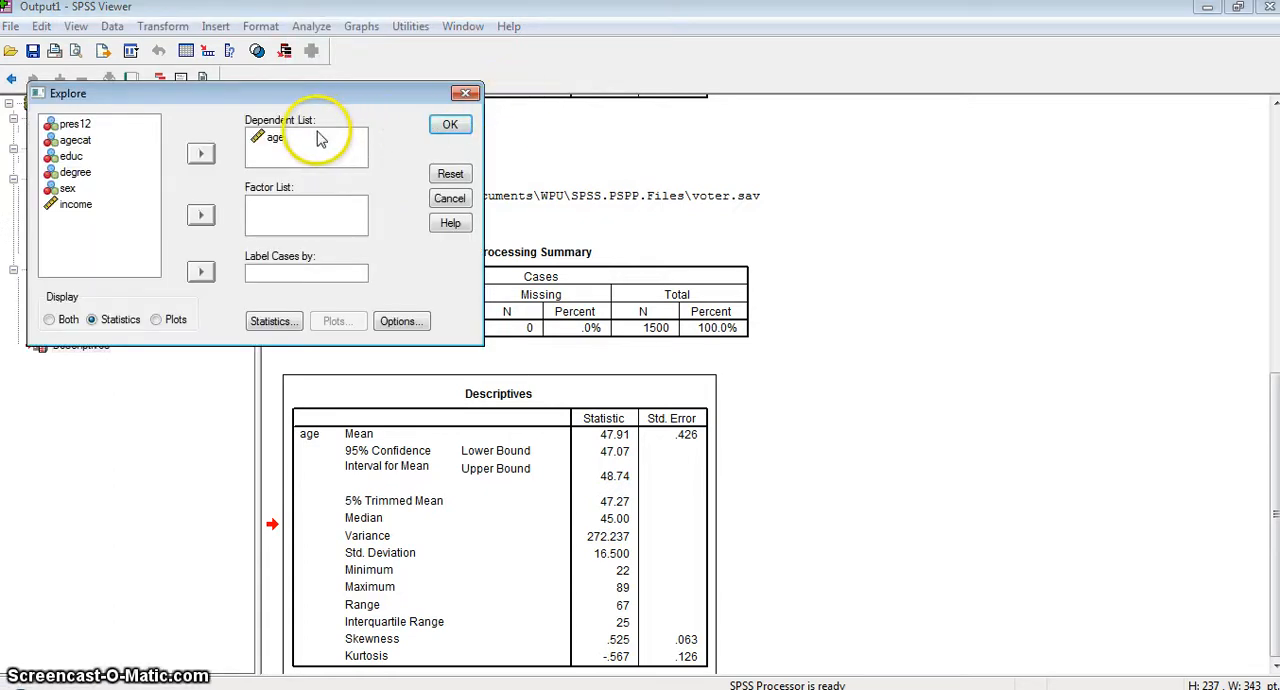
click(271, 321)
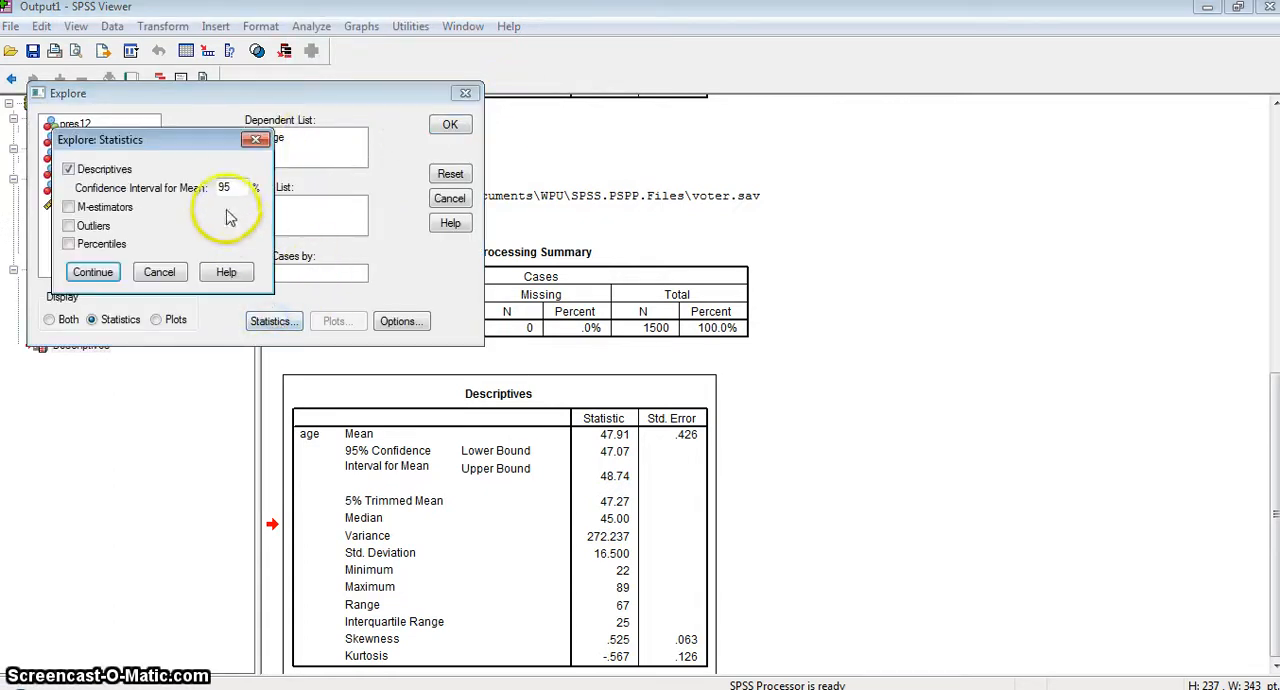
drag(231, 188, 213, 190)
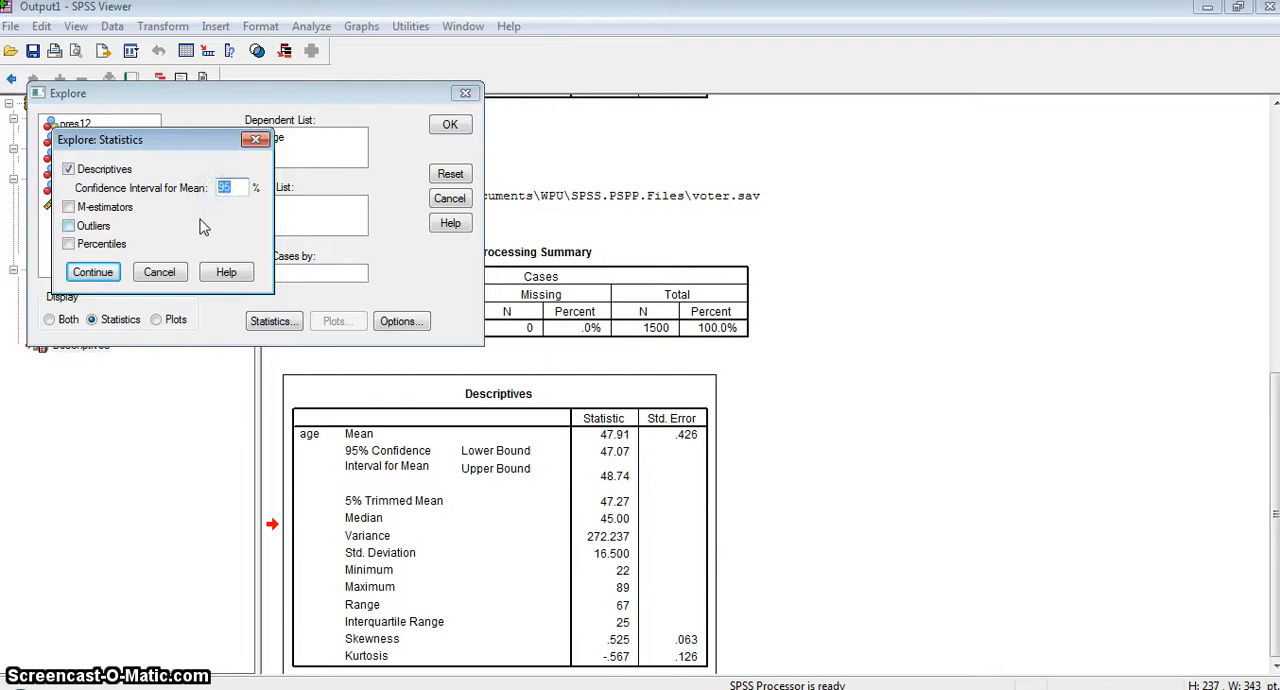
text(99)
click(84, 277)
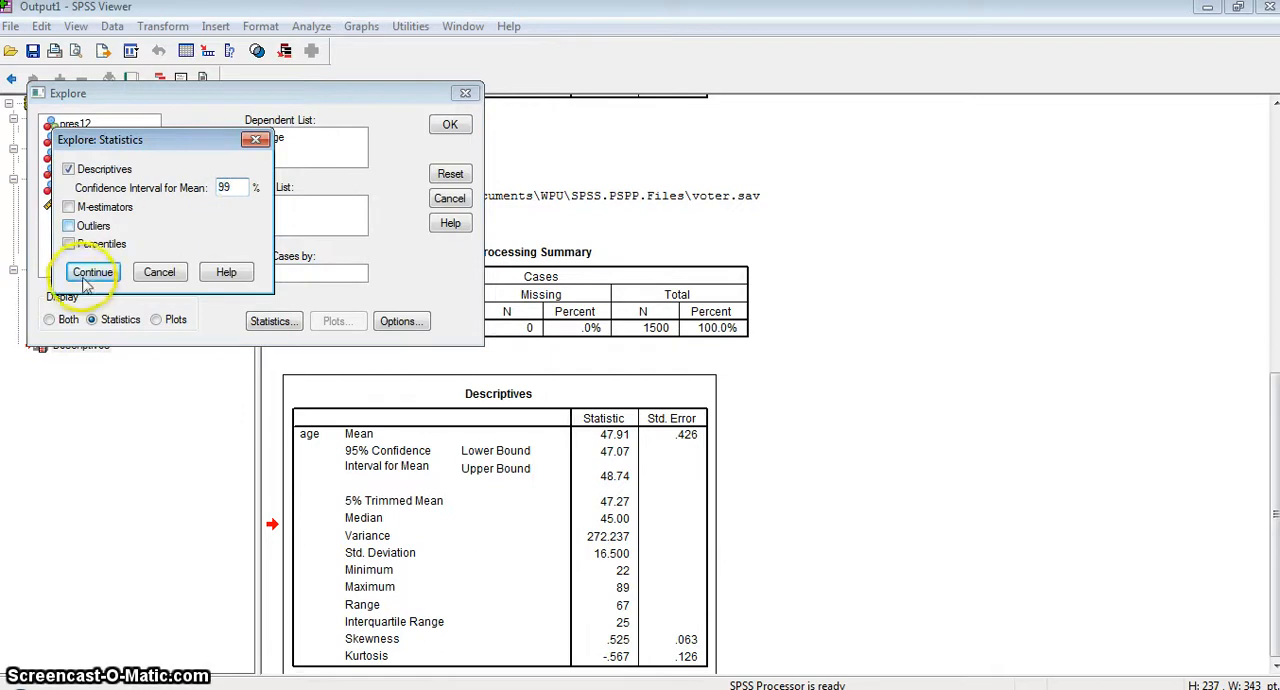
click(447, 126)
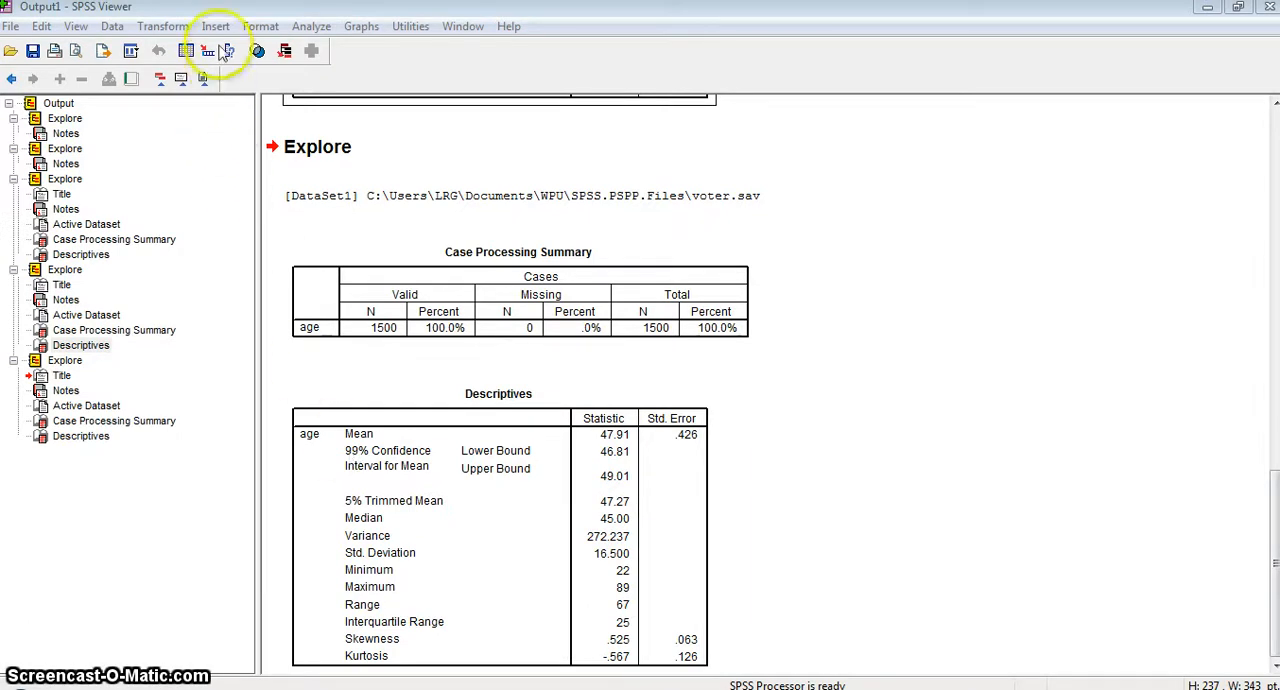
Rerun the Explore analysis of age with the confidence interval for the mean set to 10%.
click(309, 28)
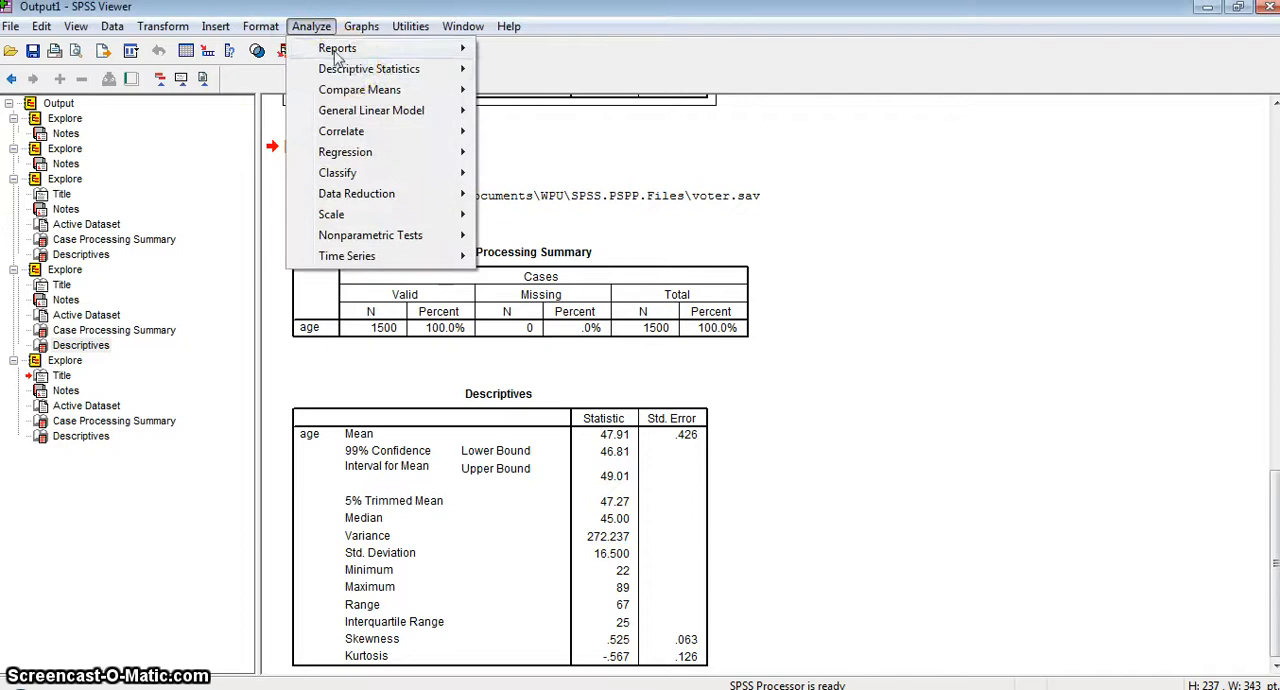
mouse_move(420, 66)
click(528, 110)
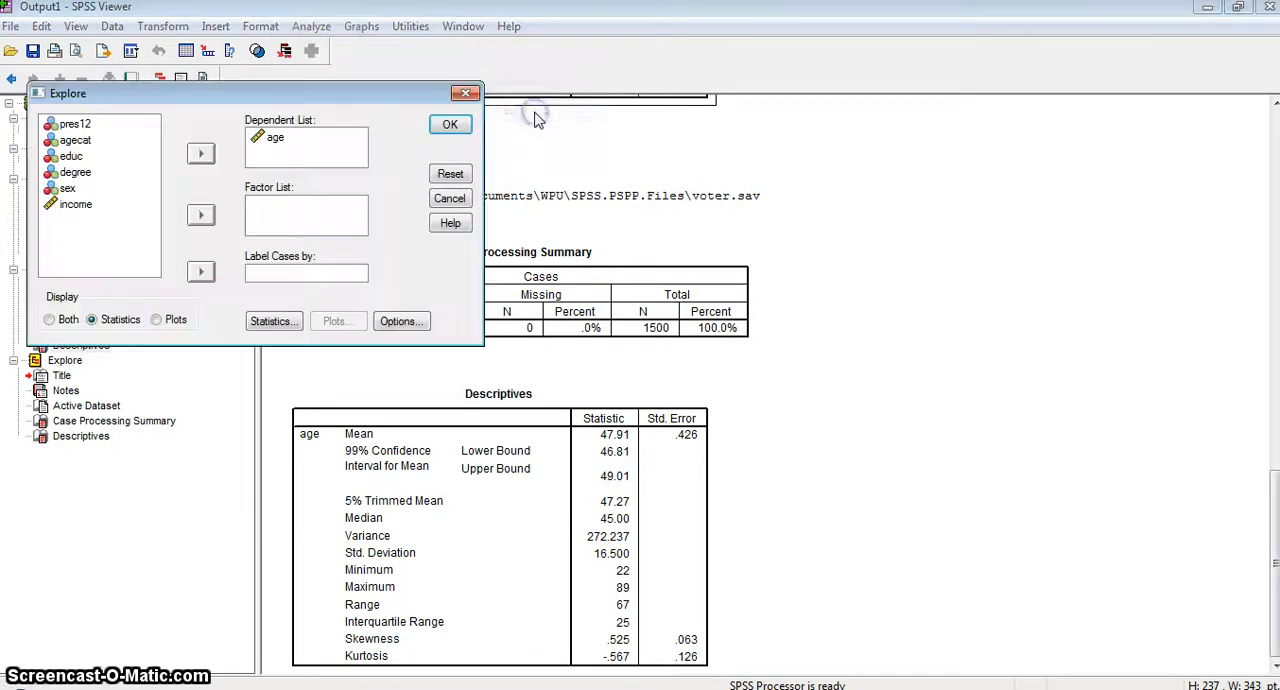
click(272, 321)
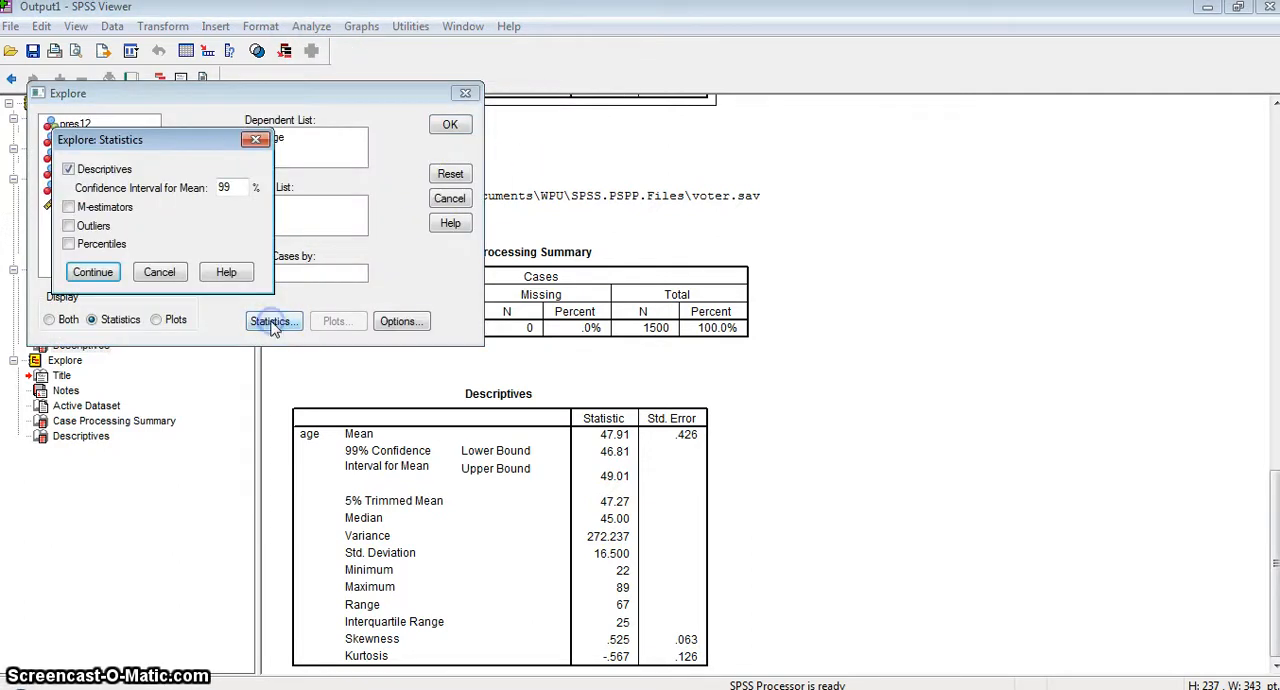
click(229, 187)
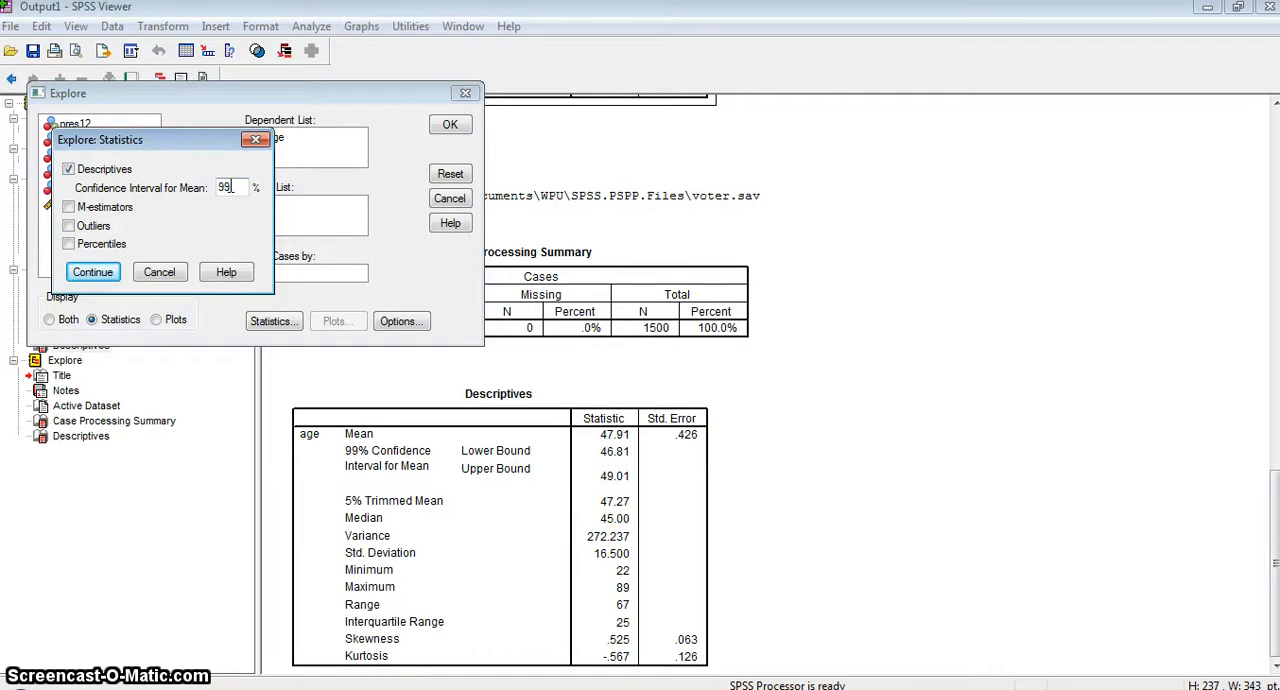
double_click(228, 187)
text(10)
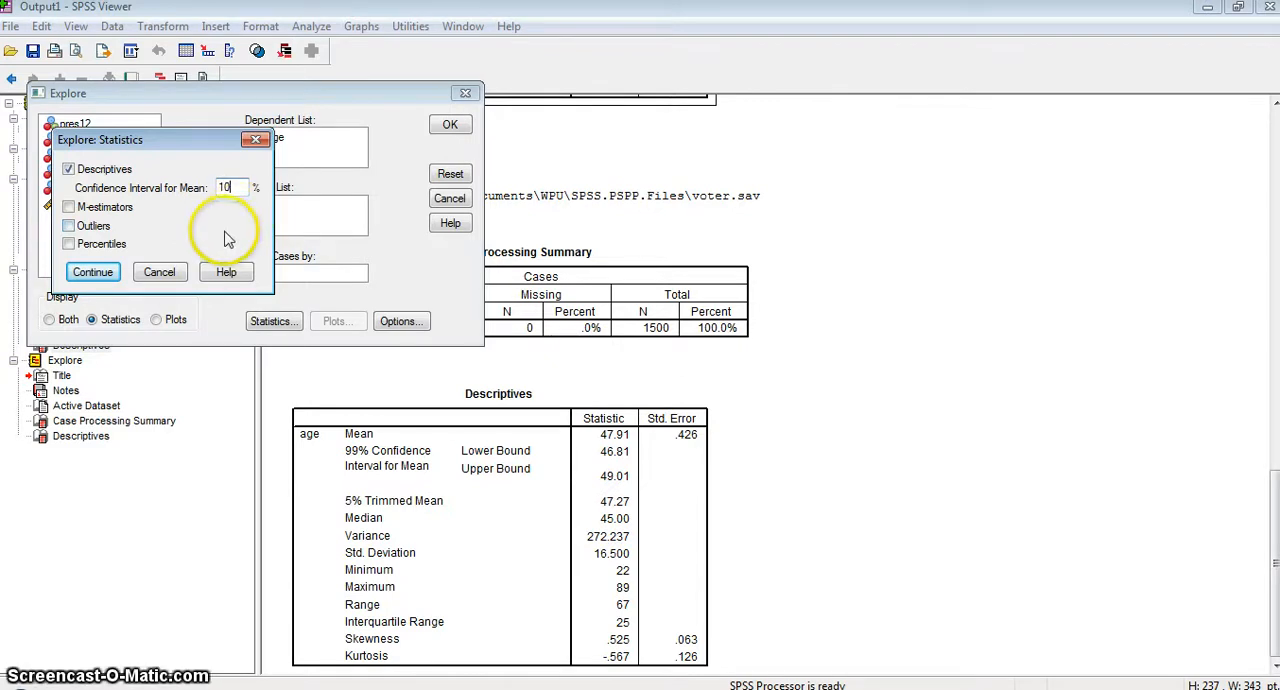
click(92, 274)
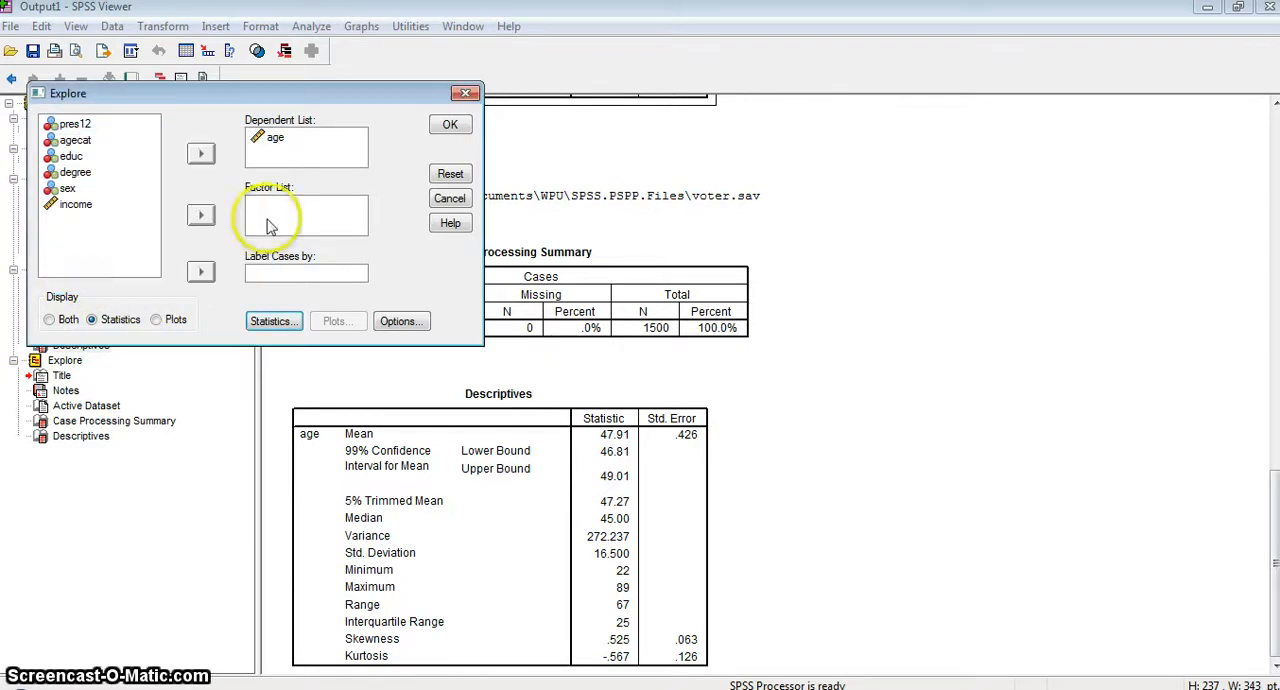
click(449, 125)
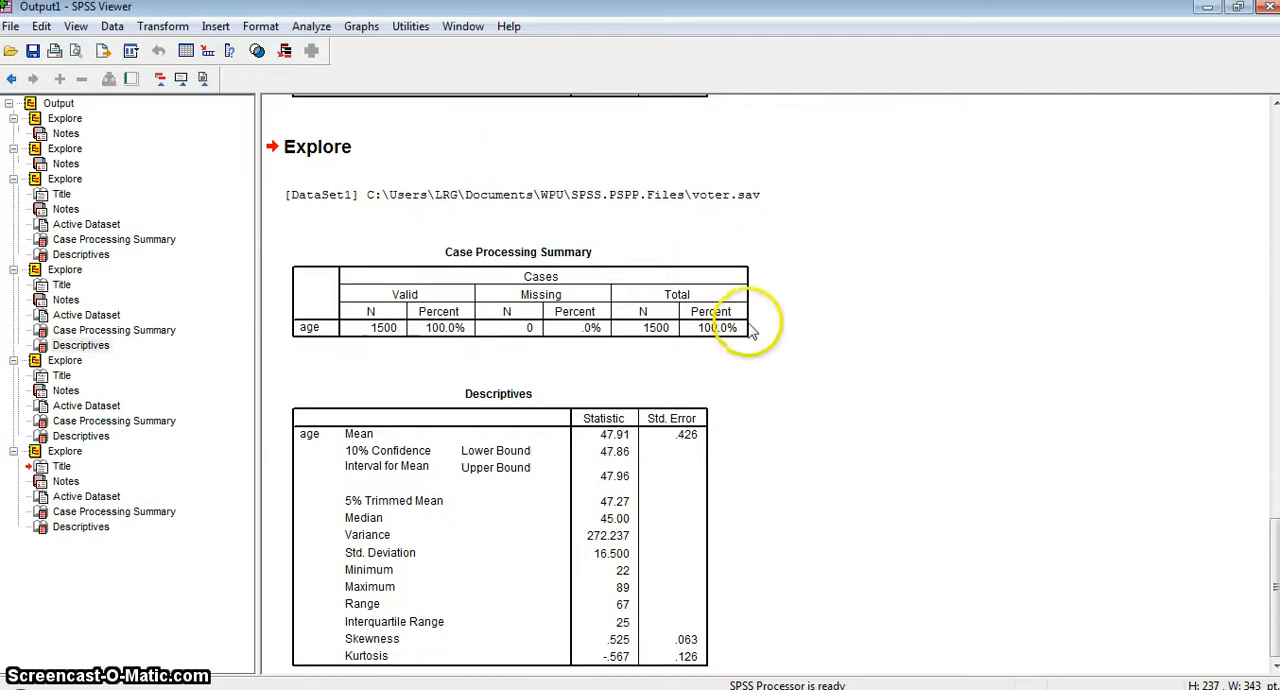